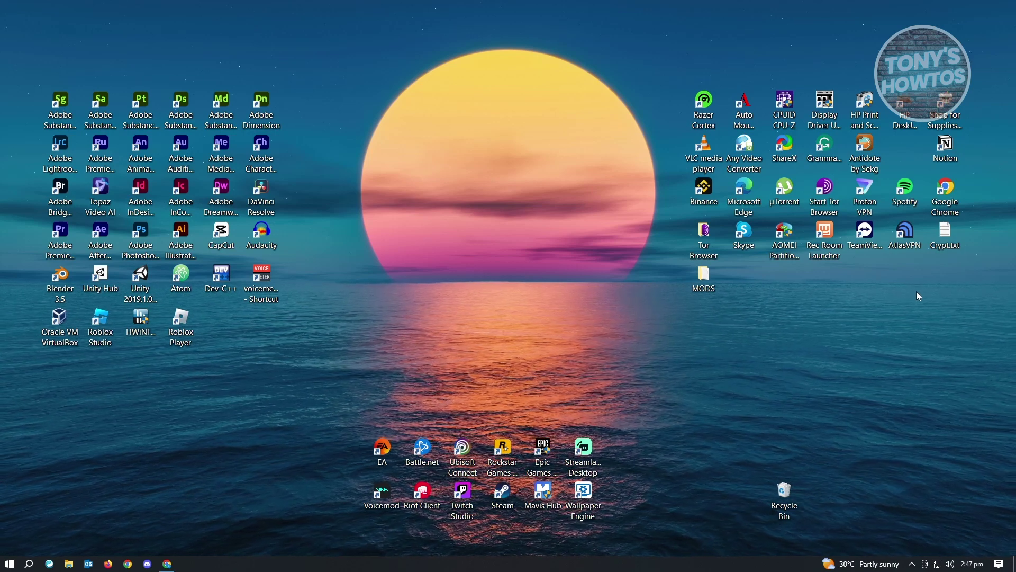
Show This PC in File Explorer and bring up the action menu for USB Drive (E:).
left_click(68, 563)
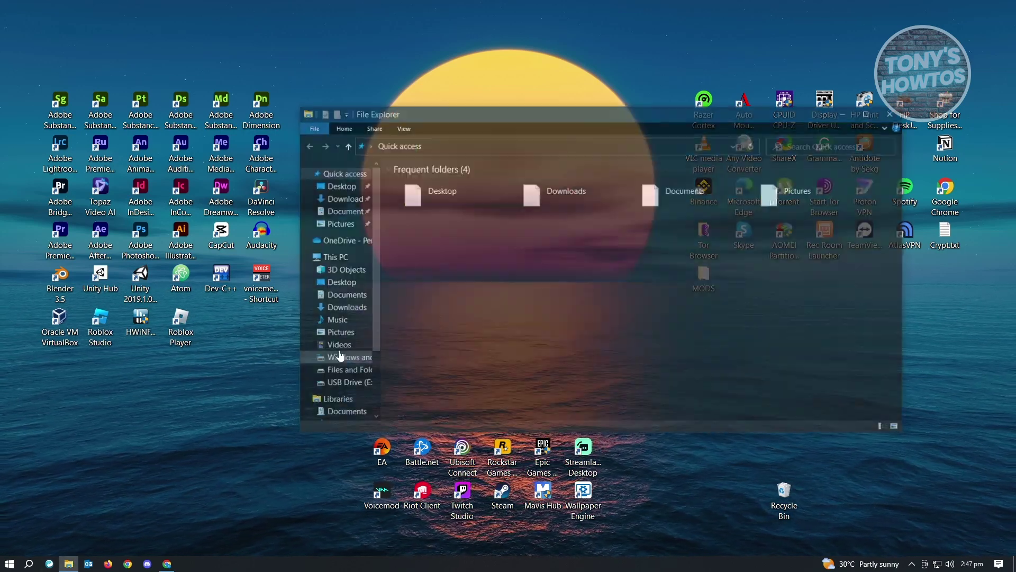
left_click_drag(614, 113, 507, 106)
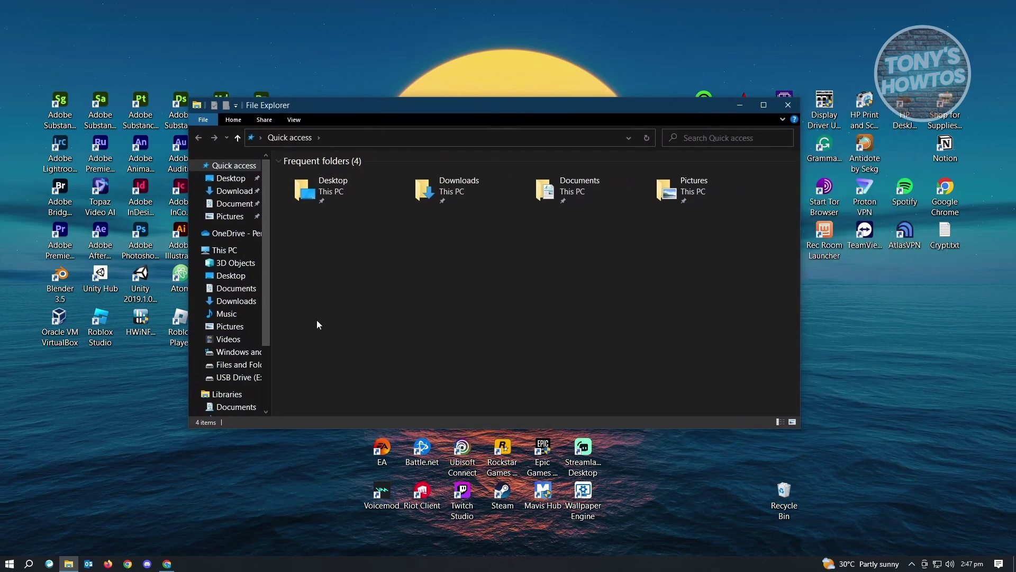
left_click(228, 250)
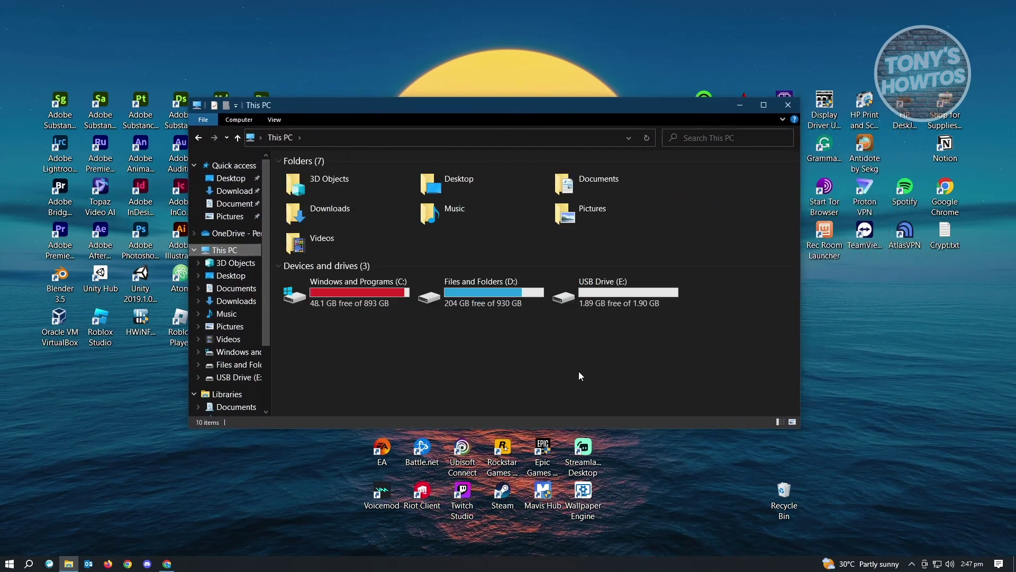
right_click(583, 293)
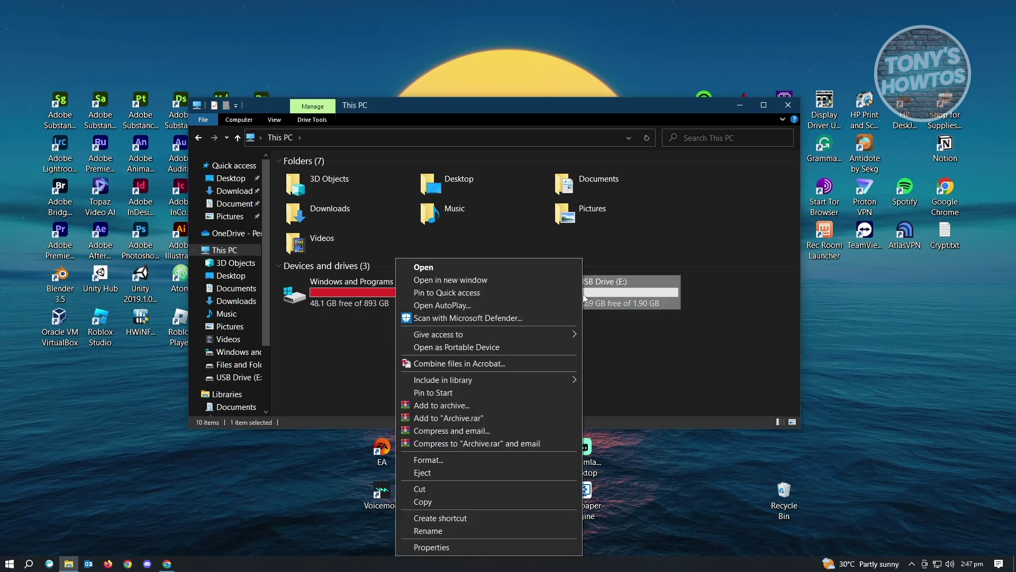
Format USB Drive (E:) as NTFS with 4096-byte allocation units and volume label '2'.
left_click(454, 460)
left_click_drag(312, 208, 492, 166)
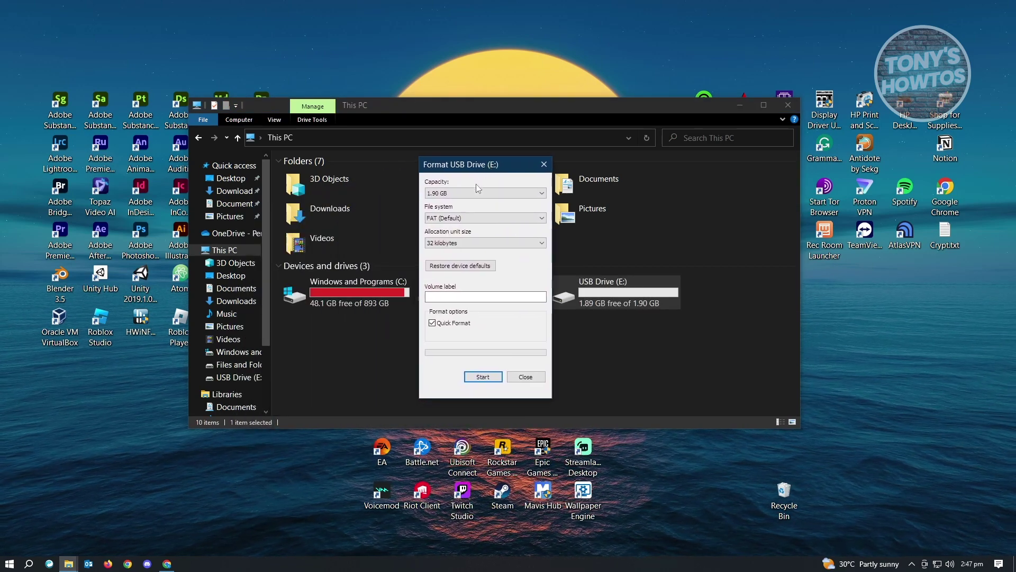
left_click(493, 218)
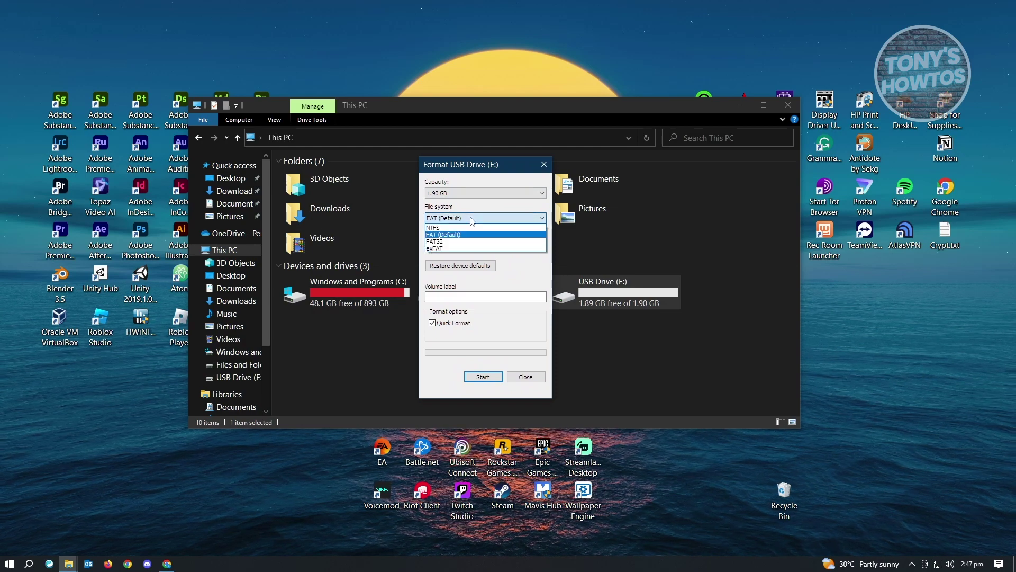
left_click(446, 228)
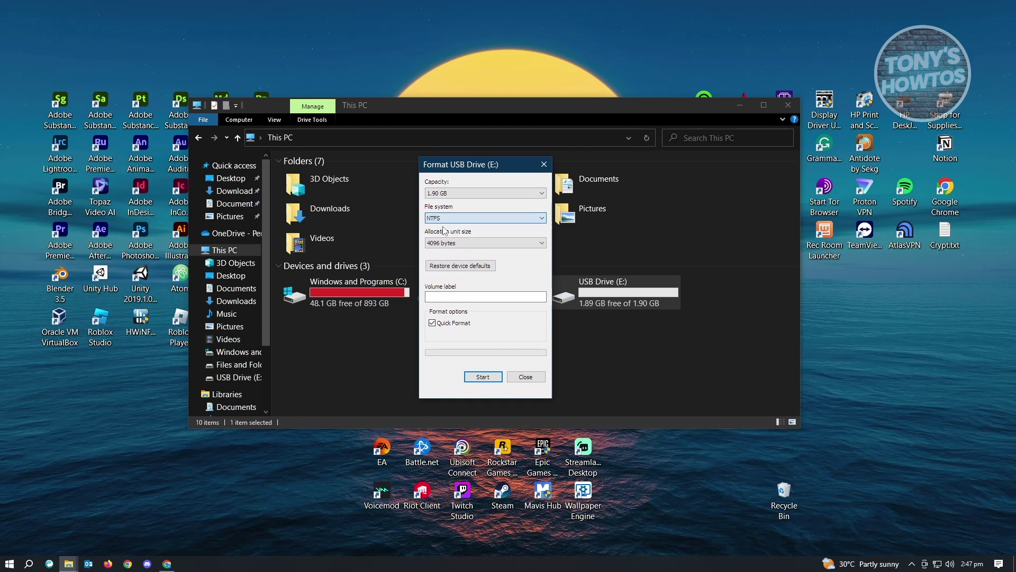
left_click(475, 244)
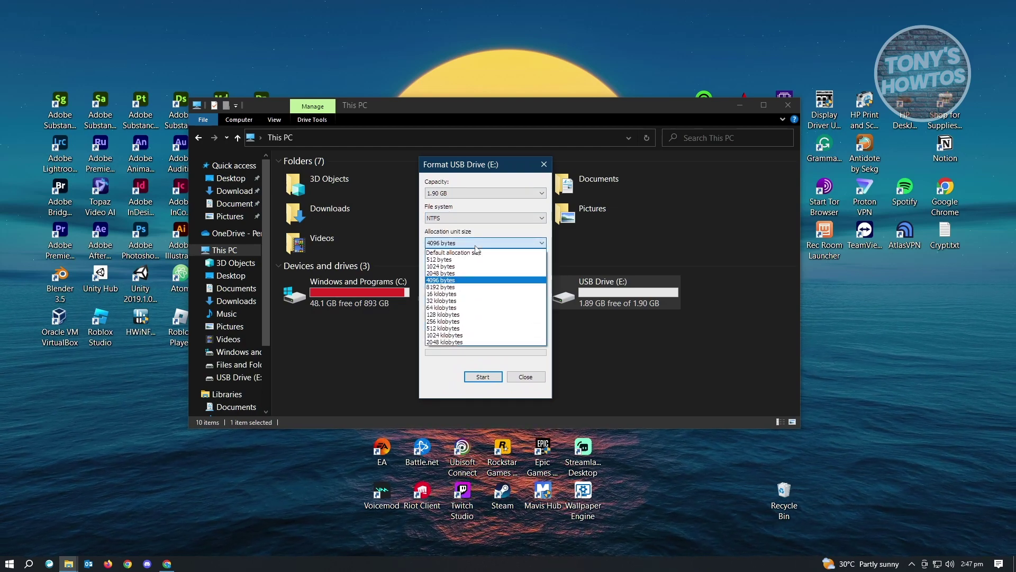
left_click(445, 280)
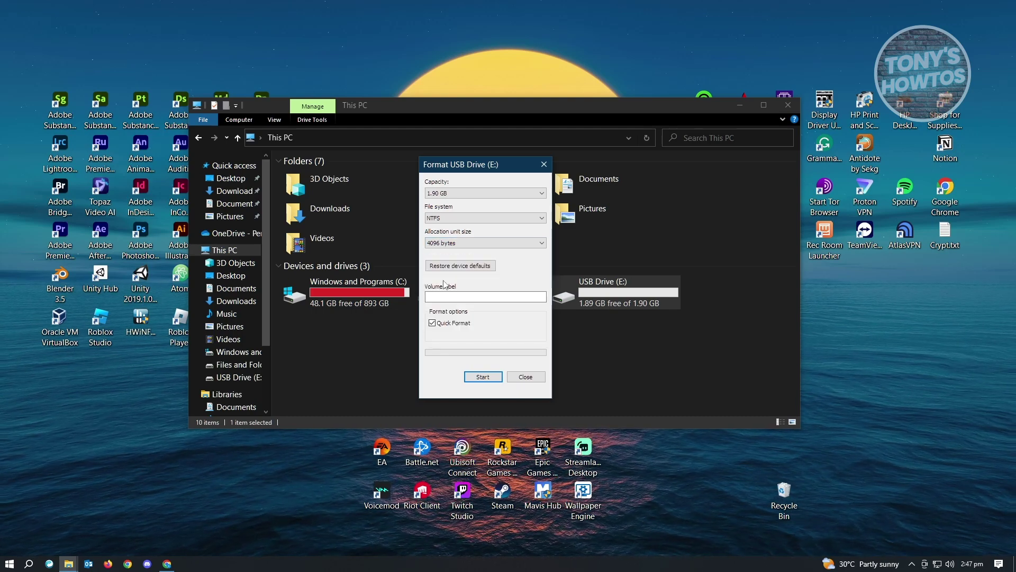
left_click(451, 298)
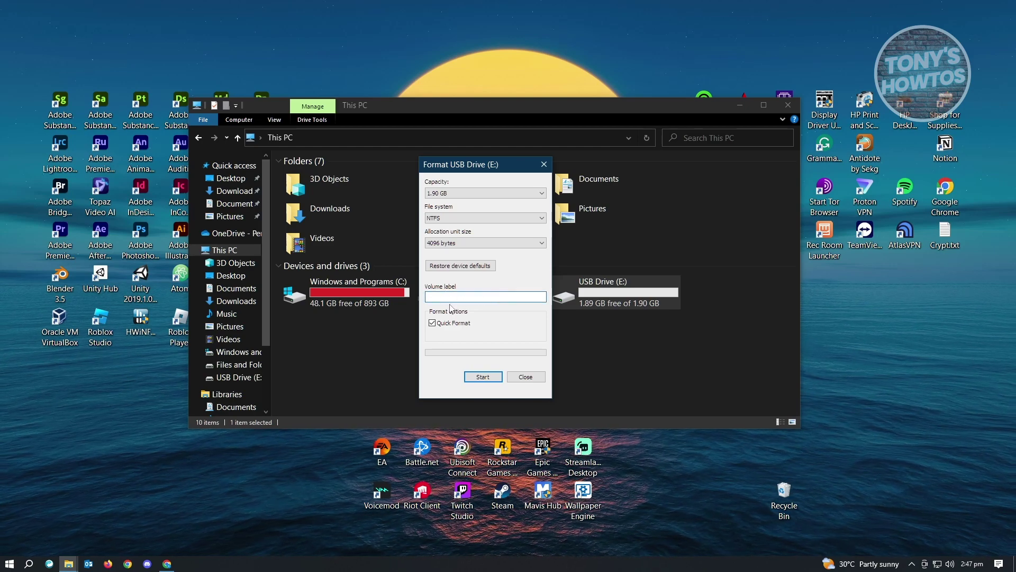
type("2")
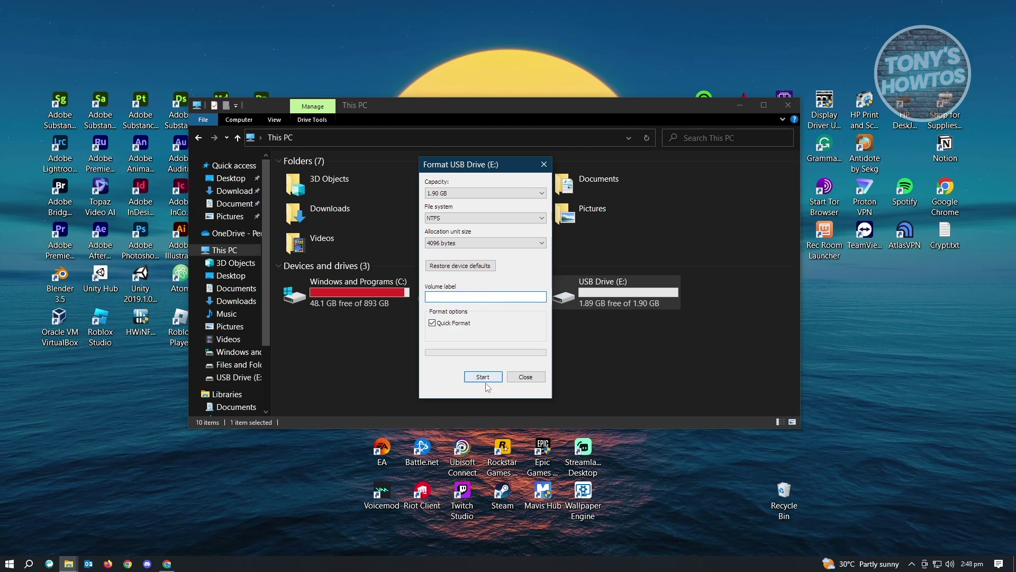
left_click(483, 378)
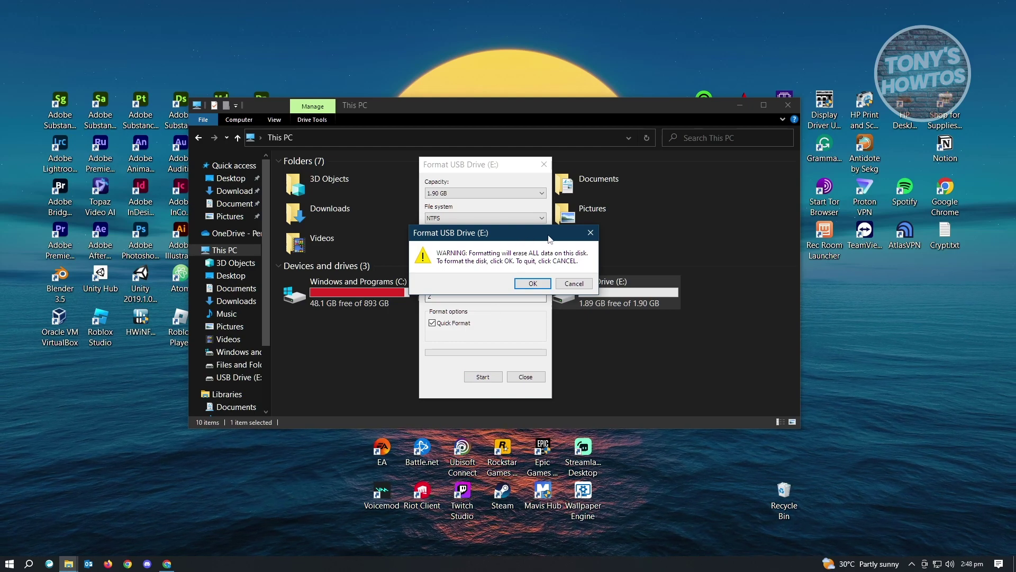
Confirm the erase warning, acknowledge Format Complete, then close the Format window and File Explorer.
left_click_drag(550, 239, 588, 258)
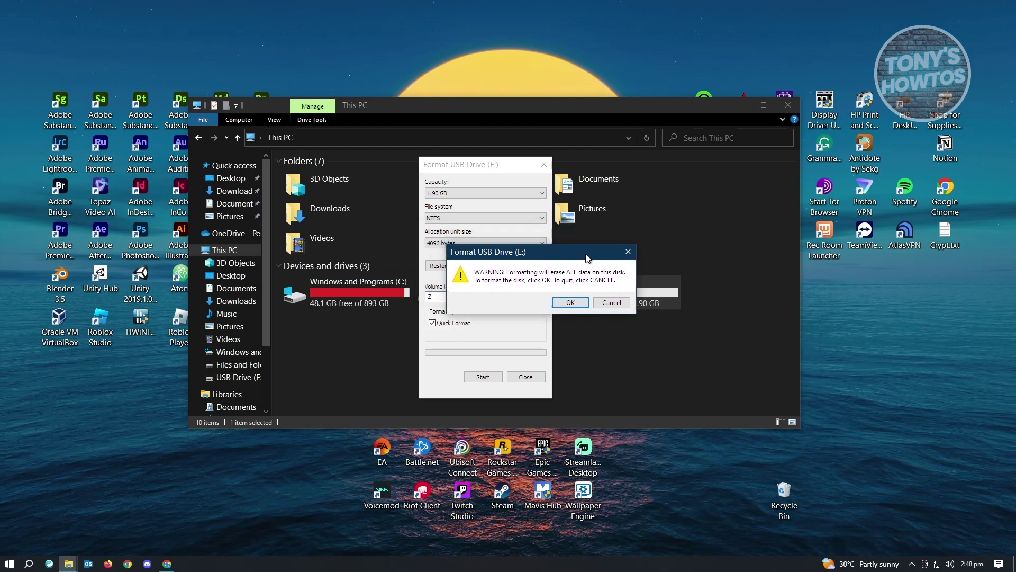
left_click(574, 303)
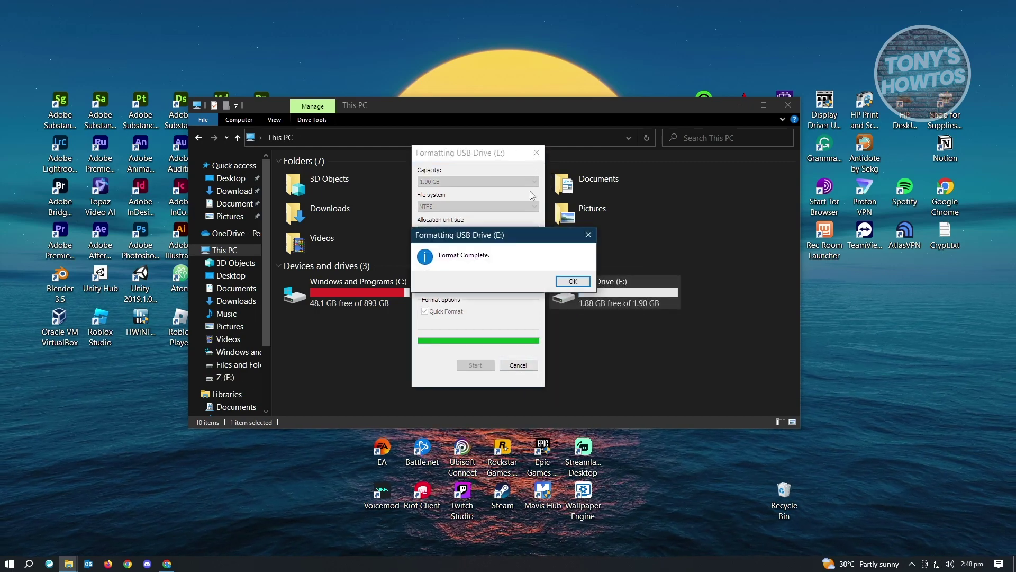
left_click(572, 281)
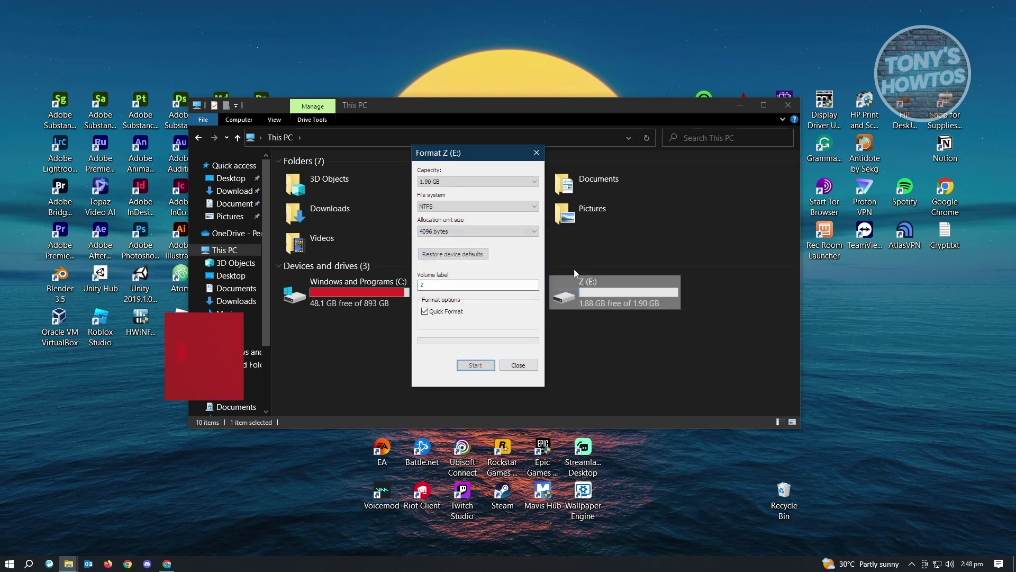
left_click(536, 152)
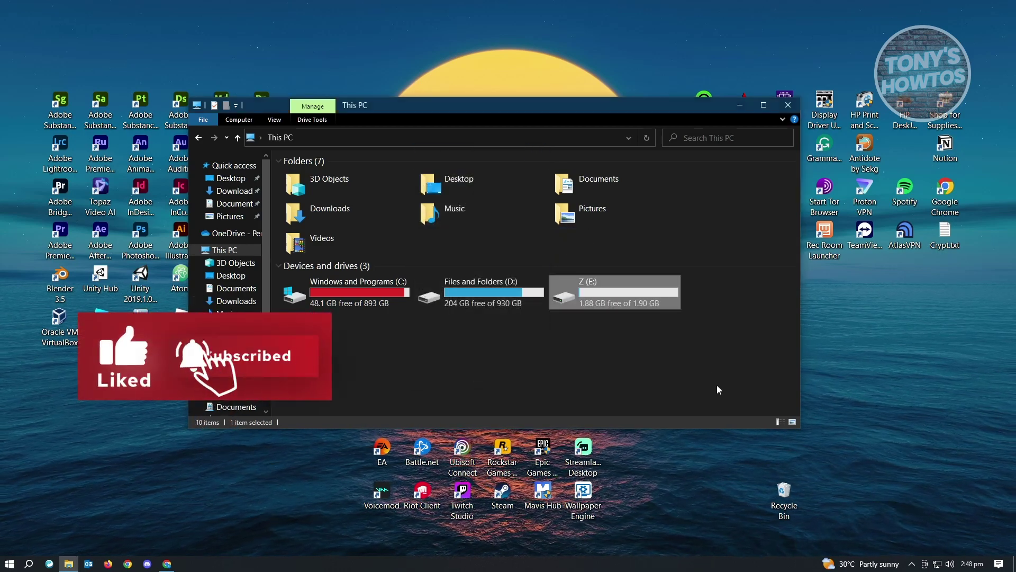
left_click(788, 104)
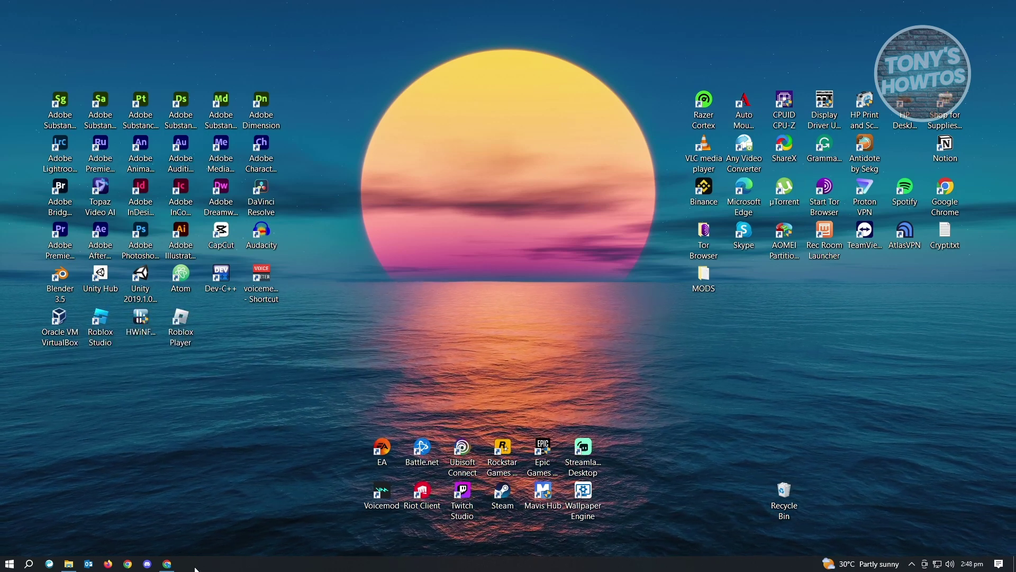
Open Microsoft's Download Windows 10 page from the 'download windows 10' Google results in Chrome.
left_click(168, 565)
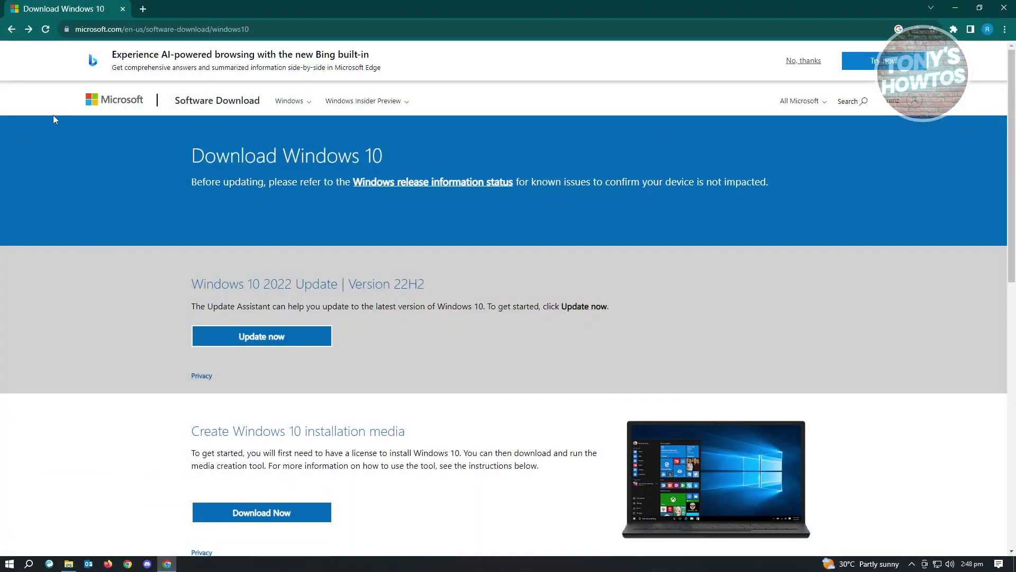
left_click(14, 30)
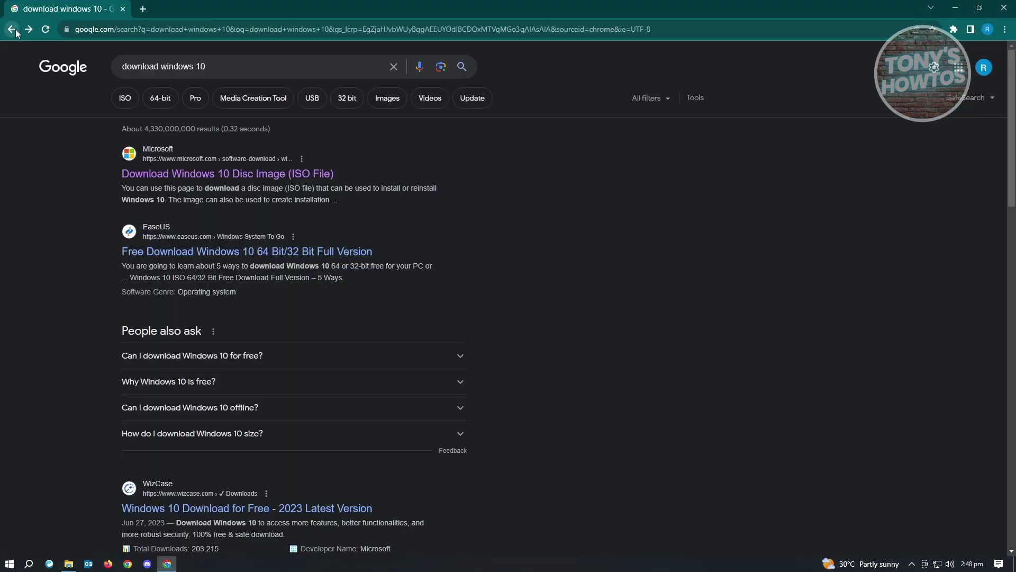
left_click_drag(236, 72, 101, 86)
left_click_drag(117, 176, 384, 173)
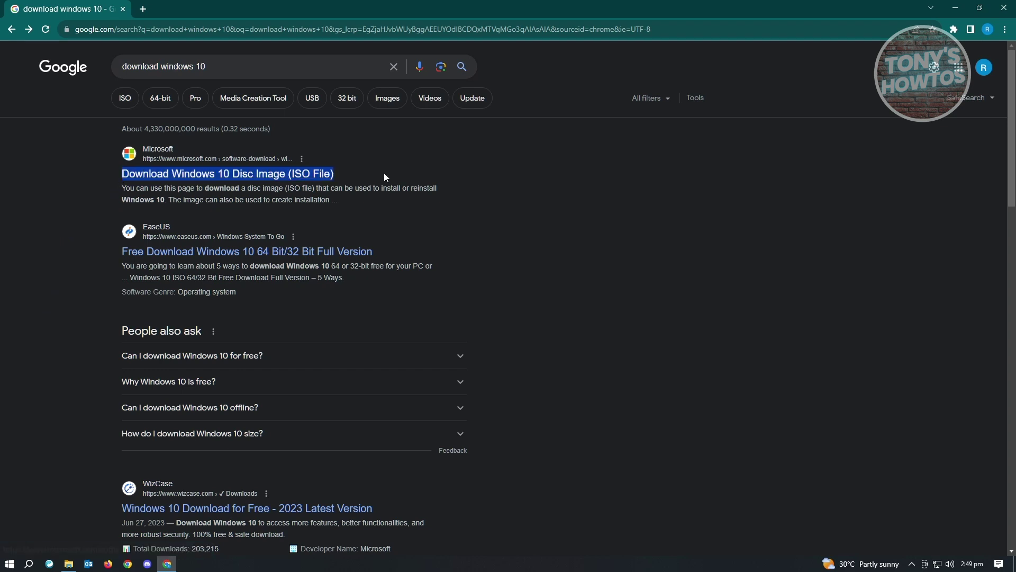
left_click(310, 175)
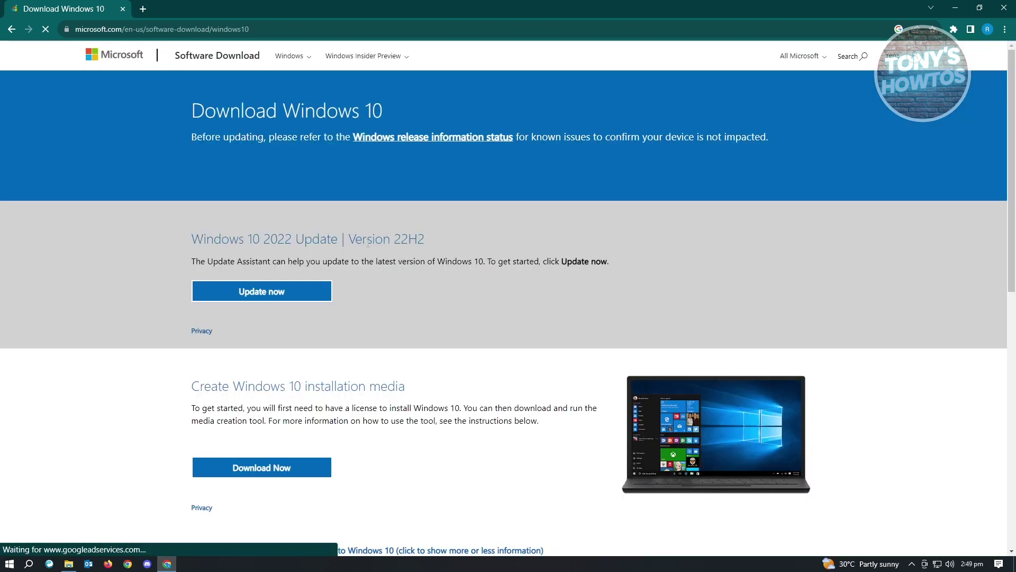
Download the Media Creation Tool under Create Windows 10 installation media and show it in its folder.
scroll(387, 249, "down", 5)
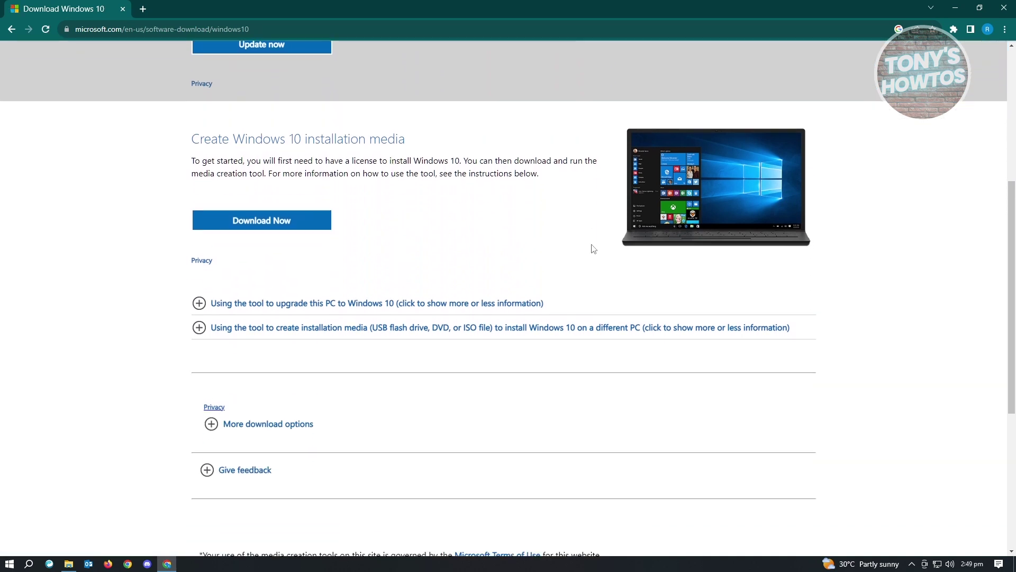
left_click_drag(180, 122, 450, 122)
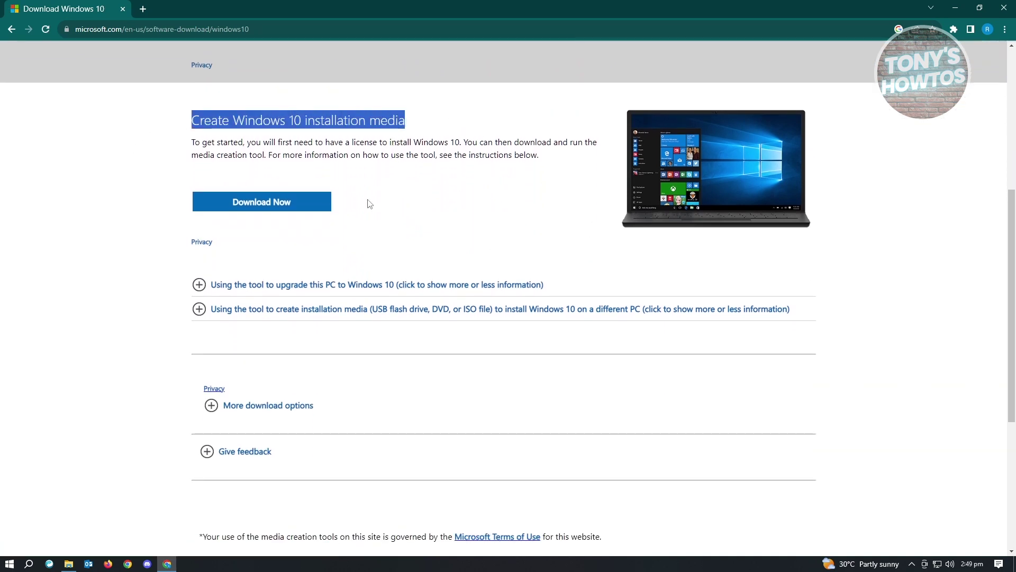
left_click(294, 206)
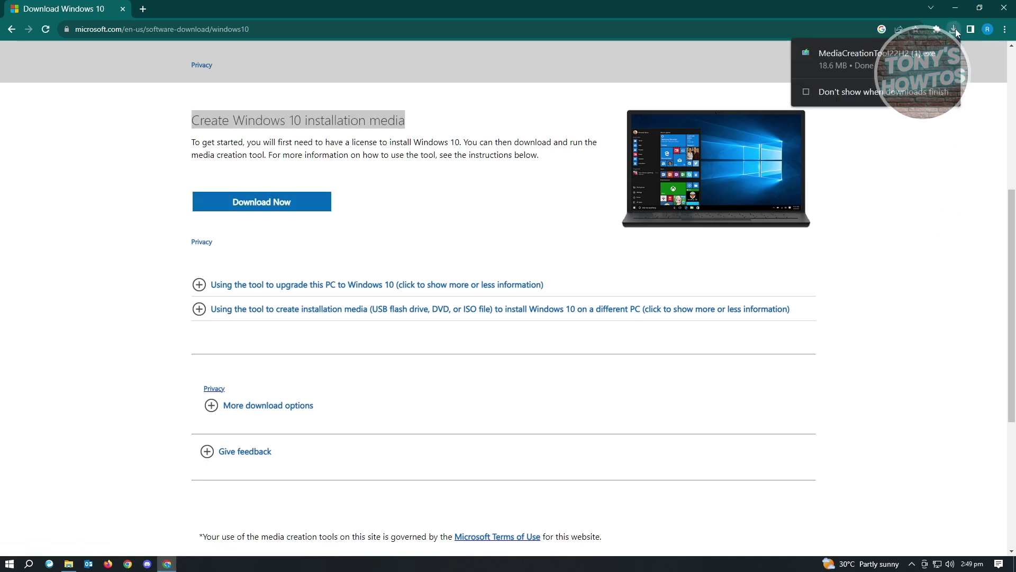
left_click(928, 57)
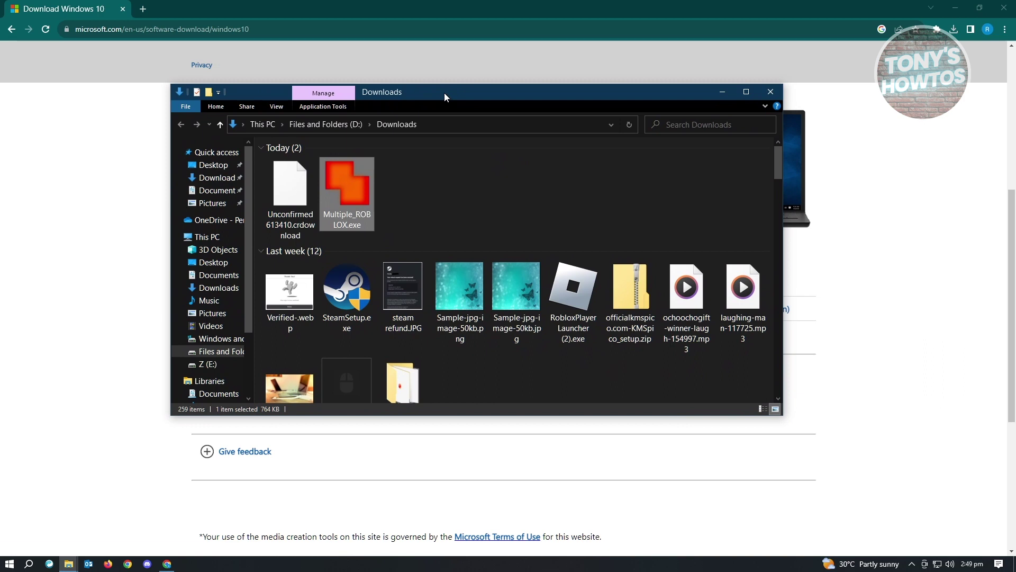
Run MediaCreationTool22H2 (1).exe from the Downloads folder.
left_click(533, 199)
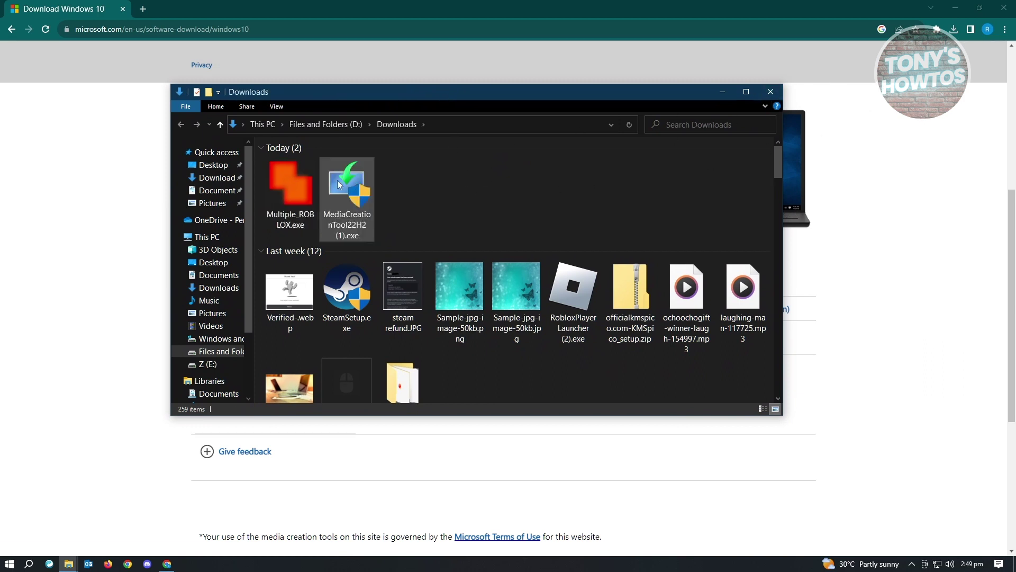
left_click(338, 185)
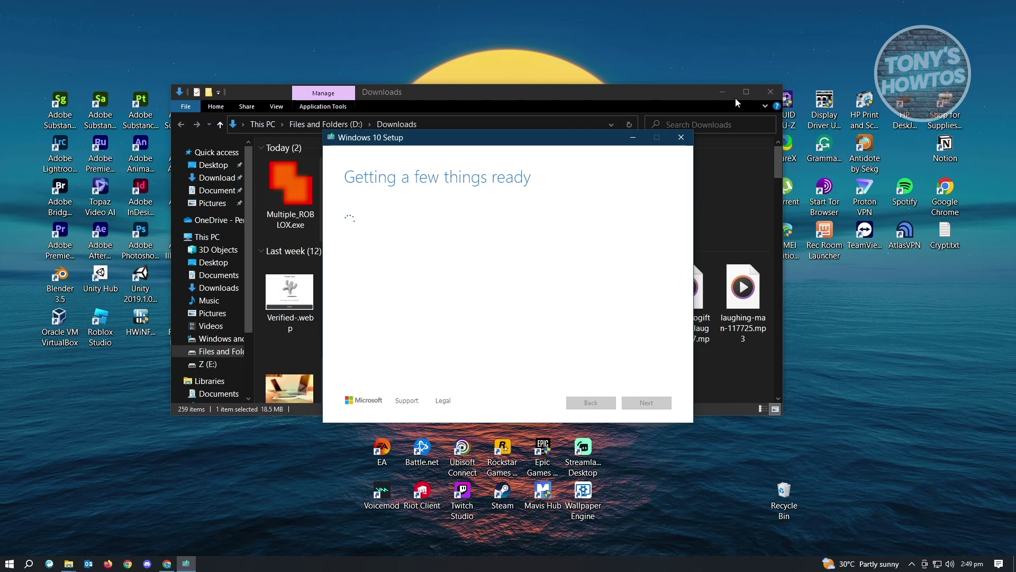
Minimize Downloads, read through the Windows 10 Setup license terms, and accept them.
left_click(722, 92)
left_click_drag(471, 147, 416, 113)
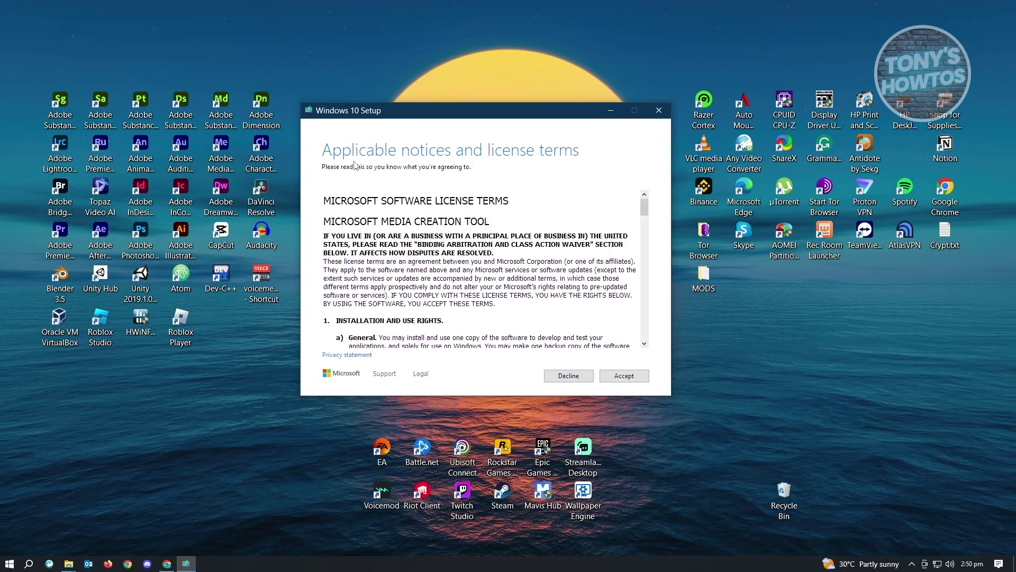
scroll(467, 234, "down", 10)
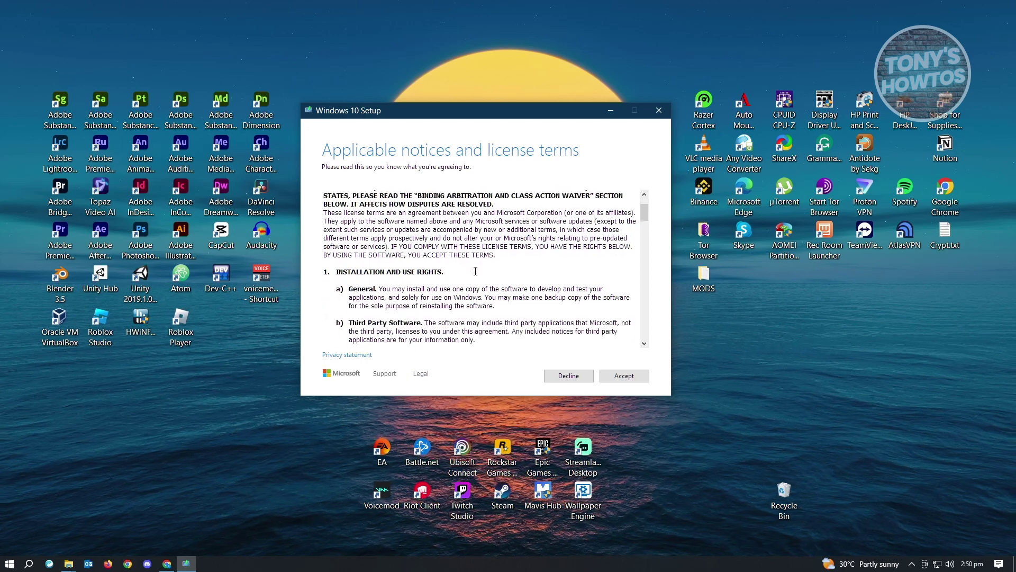
scroll(477, 267, "down", 6)
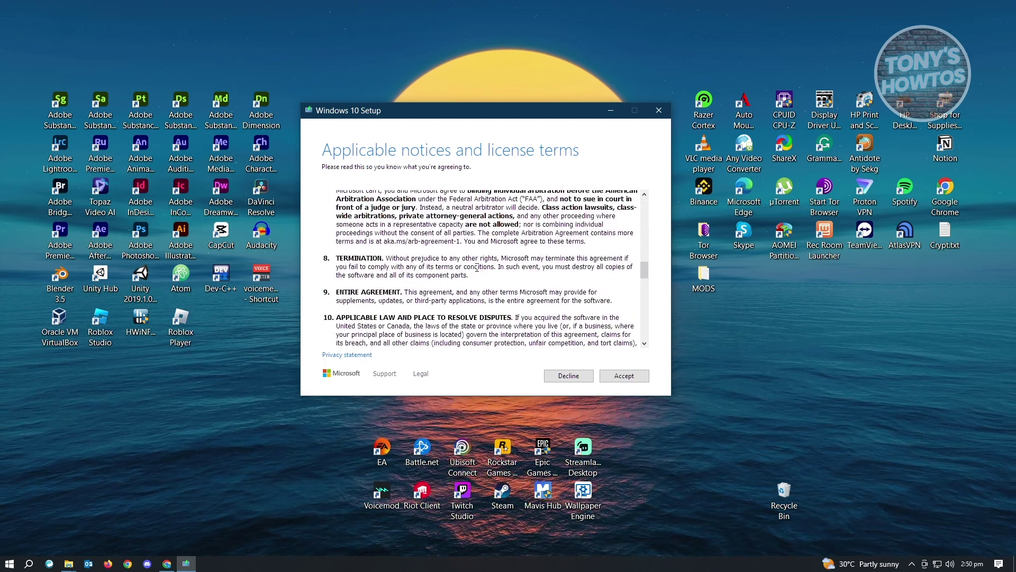
scroll(476, 267, "down", 10)
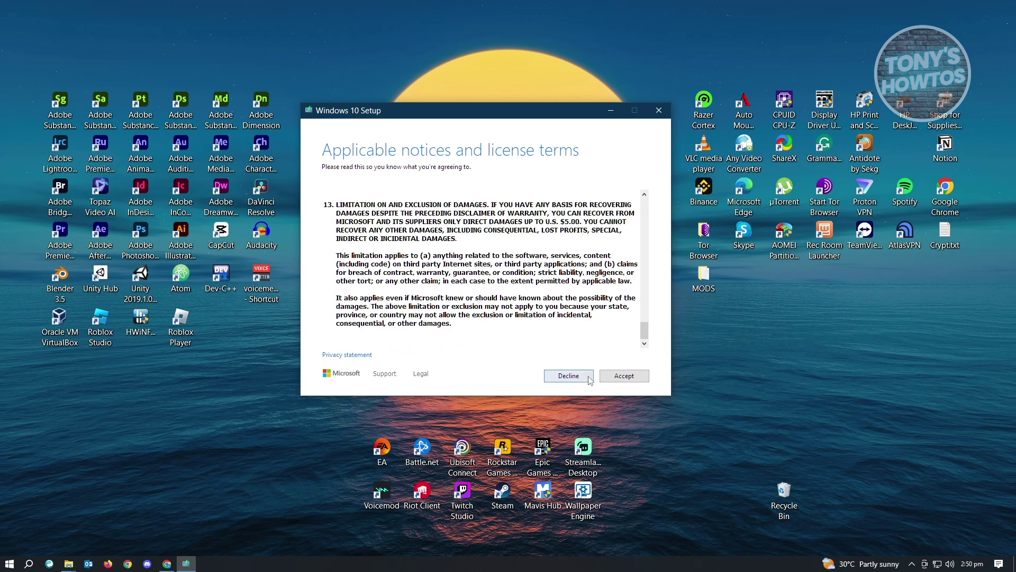
left_click(623, 377)
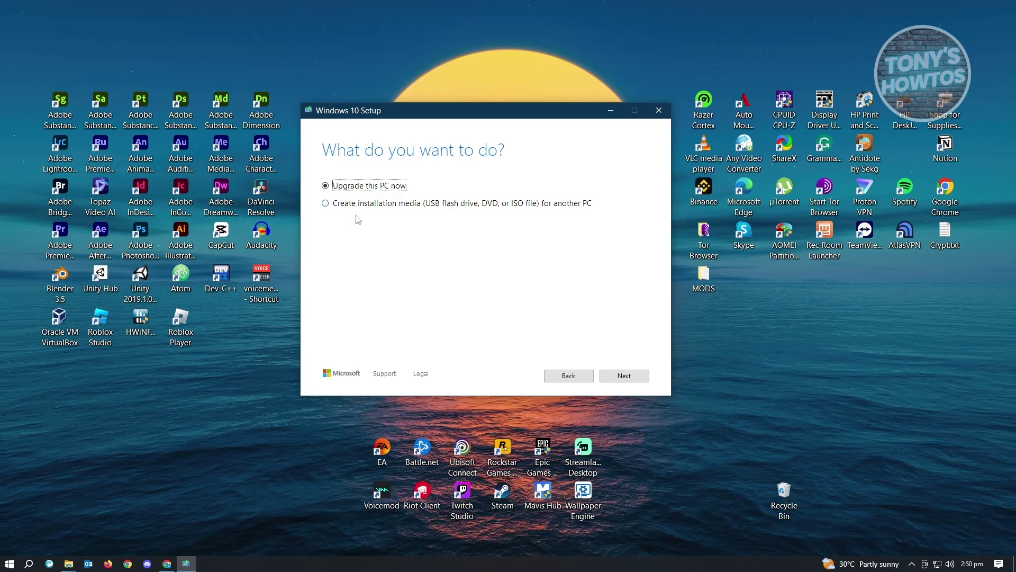
Choose 'Create installation media (USB flash drive, DVD, or ISO file) for another PC' and continue.
left_click(396, 205)
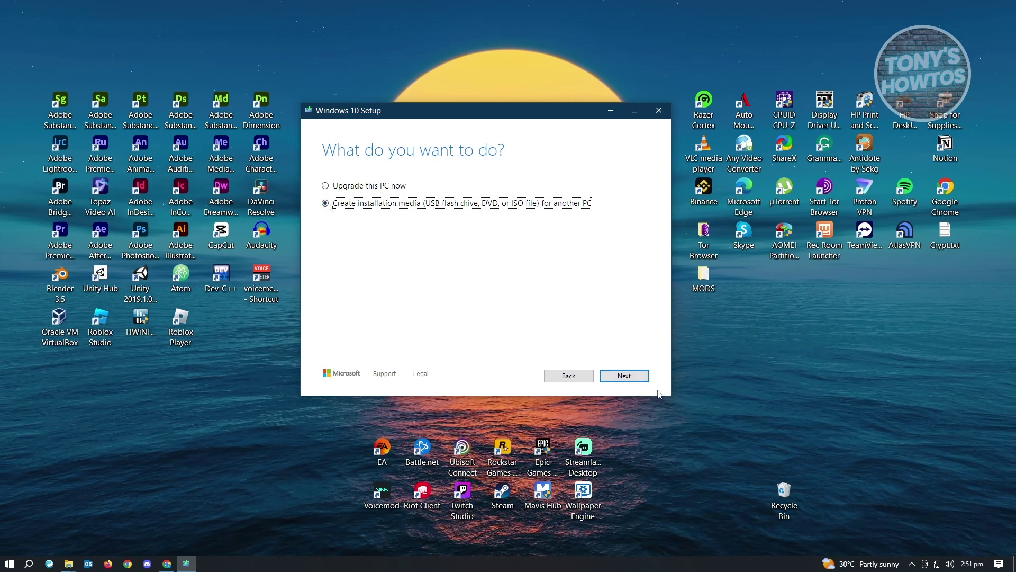
left_click(630, 377)
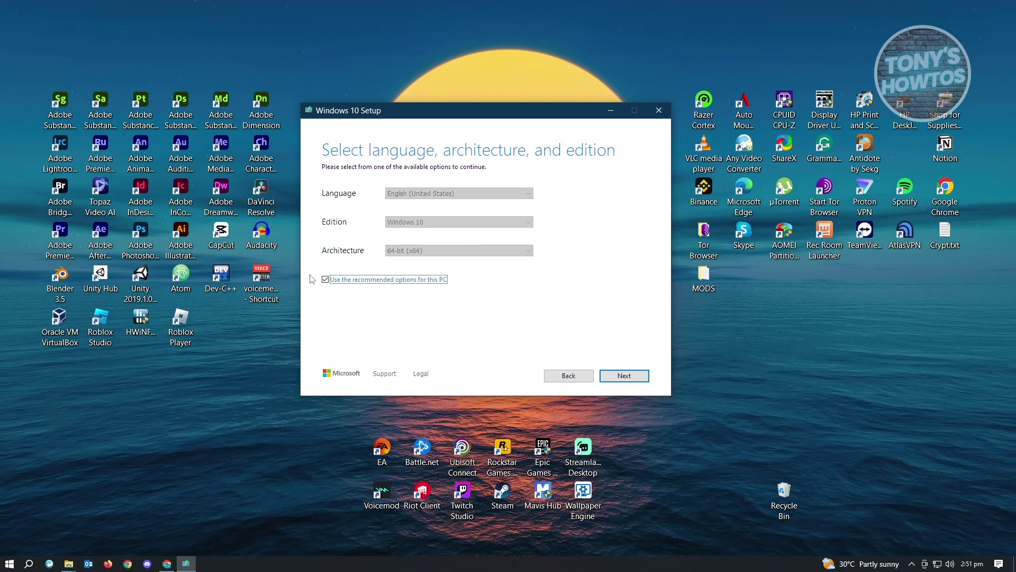
Keep English (United States), Windows 10, 64-bit, choose USB flash drive media, and target drive E: (Z).
left_click(631, 378)
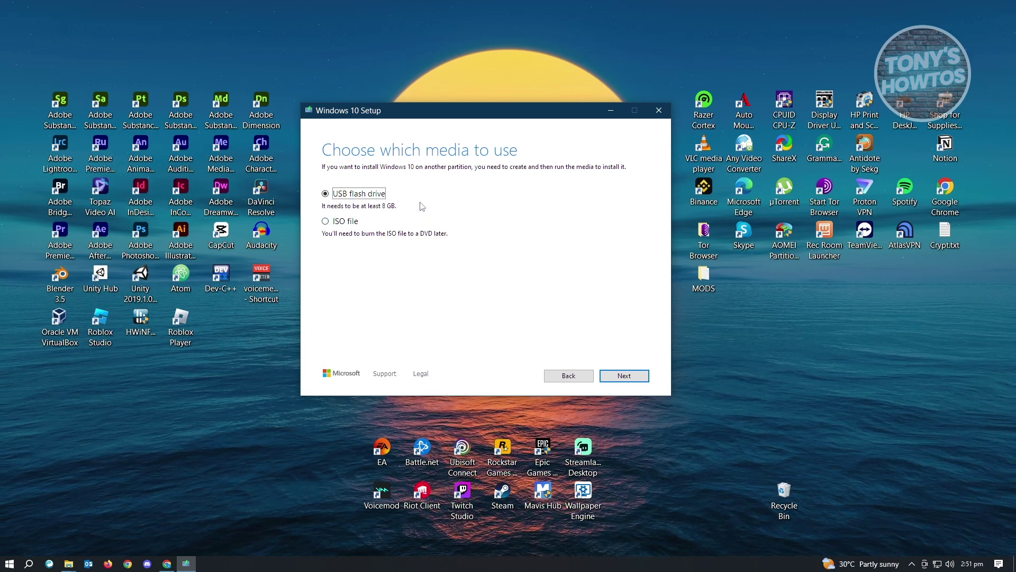
left_click(624, 375)
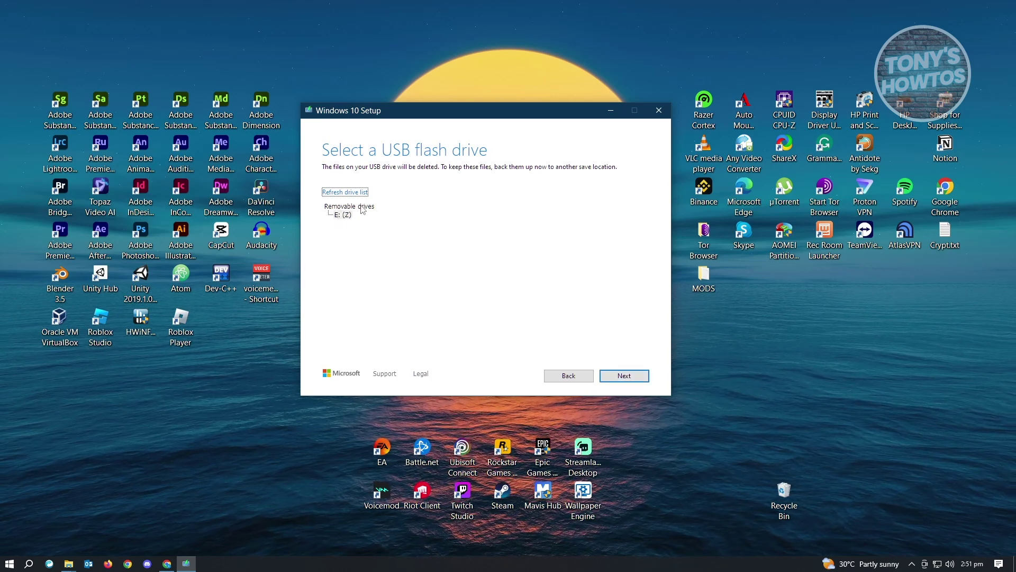
left_click(347, 215)
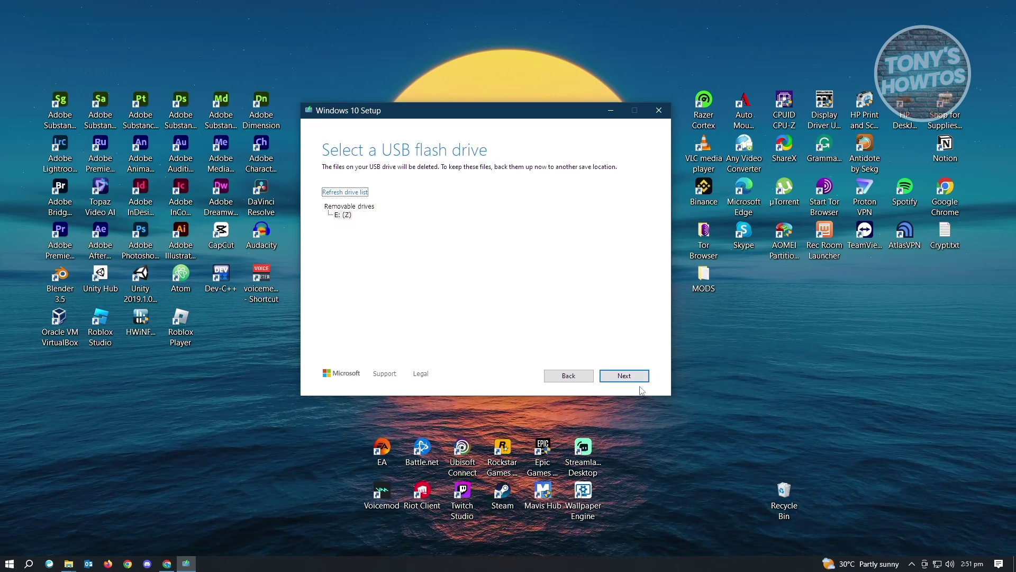
left_click(624, 375)
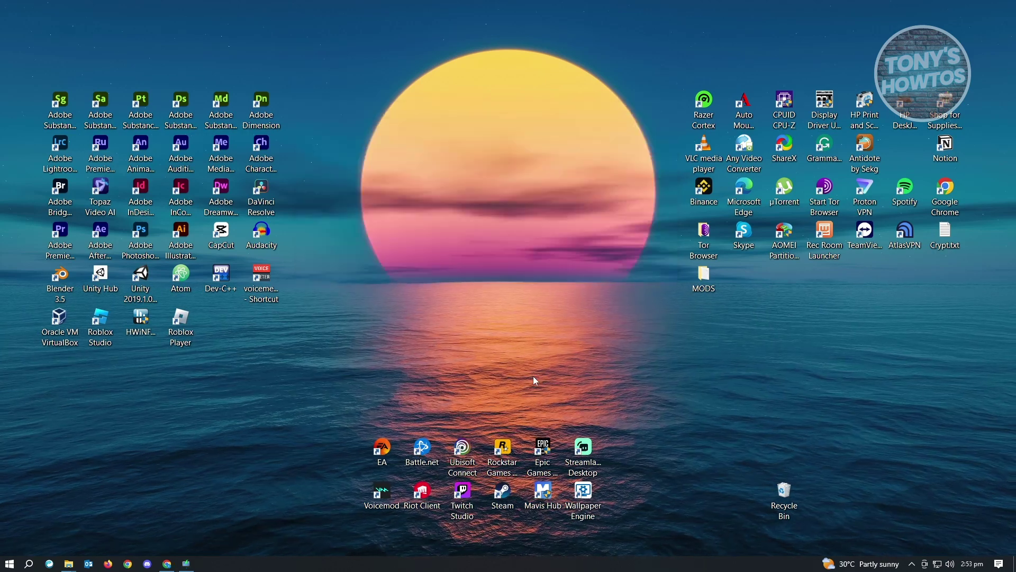